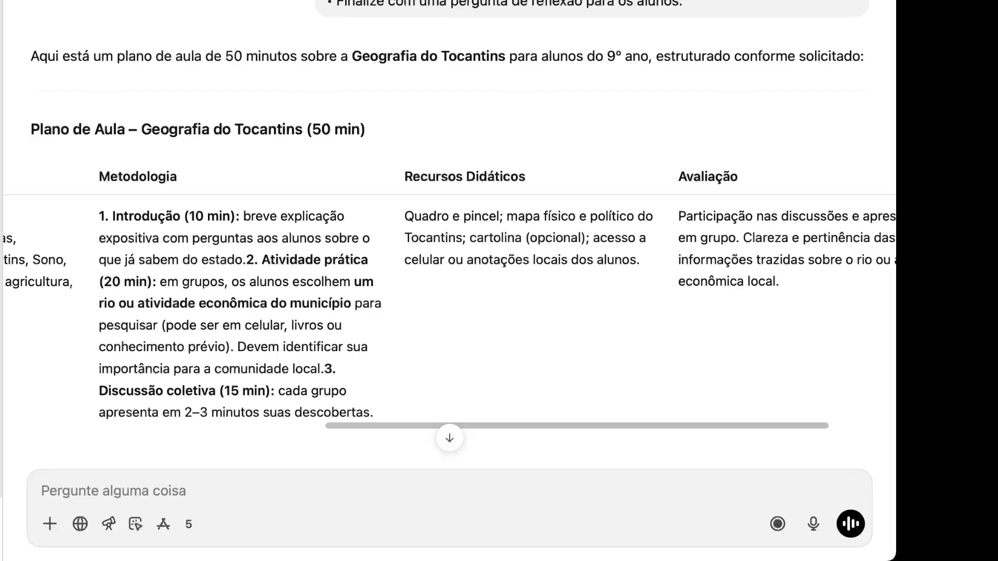
Examine all columns of the Geografia do Tocantins lesson plan table and the final reflection question below it.
scroll(450, 299, right, 1)
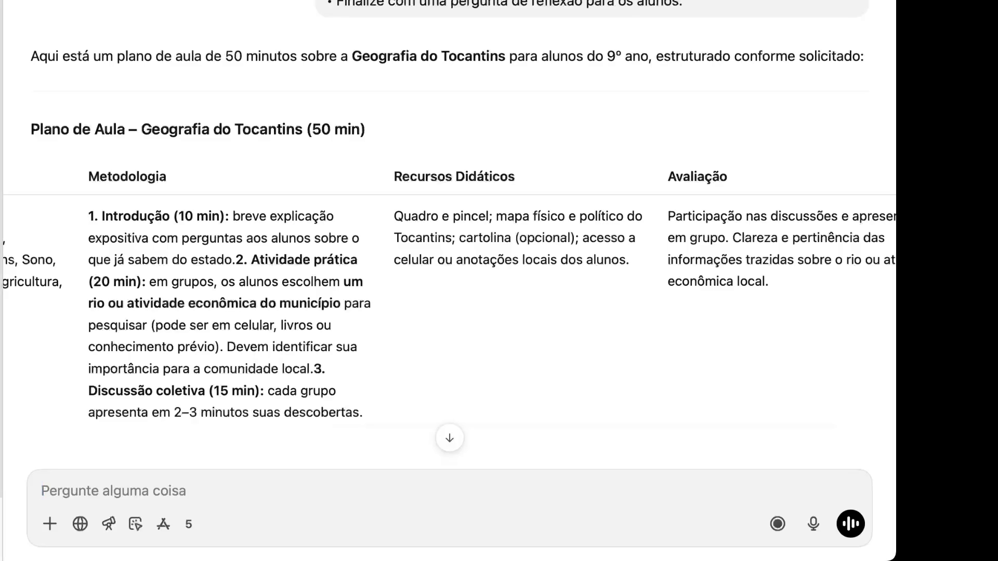
scroll(113, 304, left, 3)
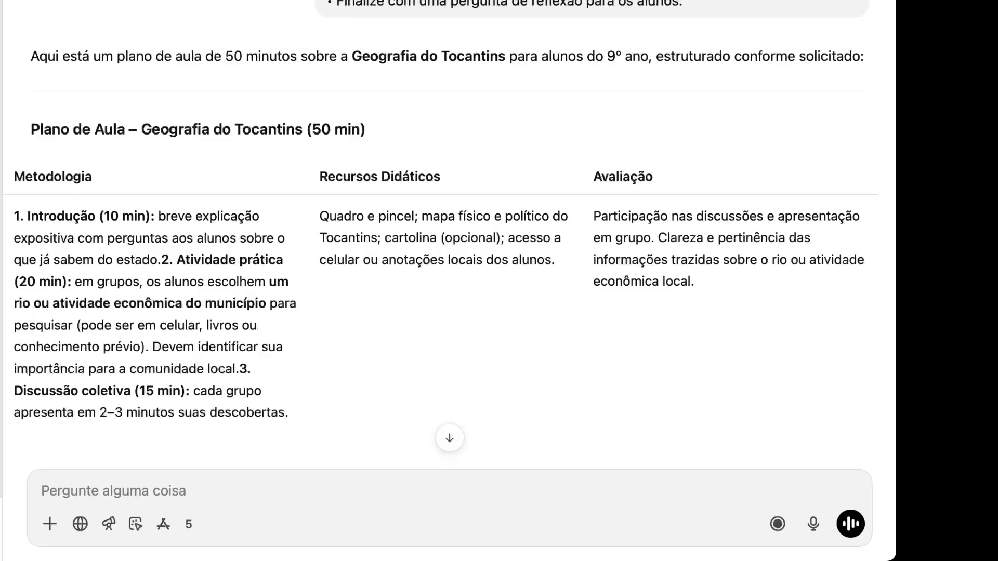
scroll(440, 260, down, 1)
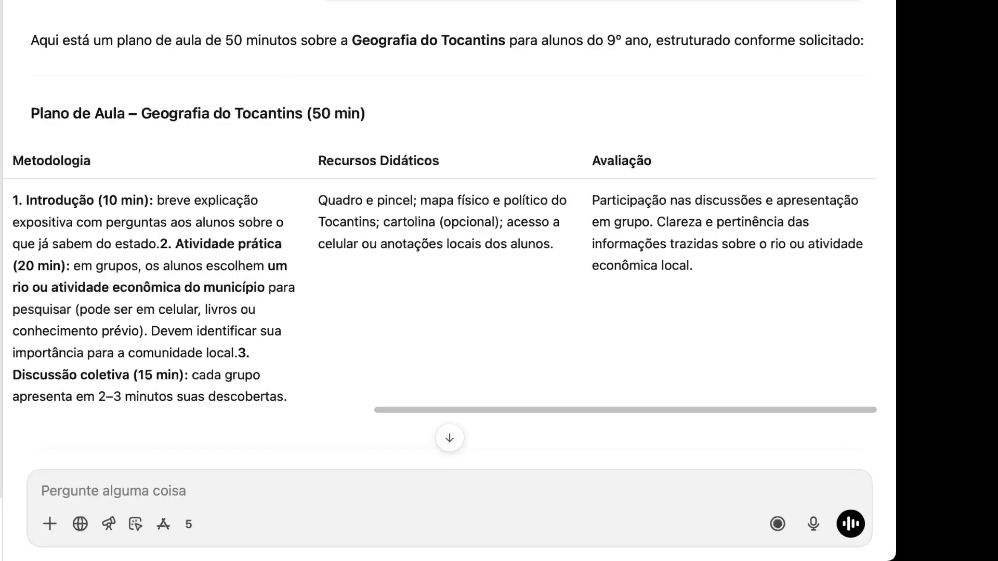
scroll(450, 291, left, 10)
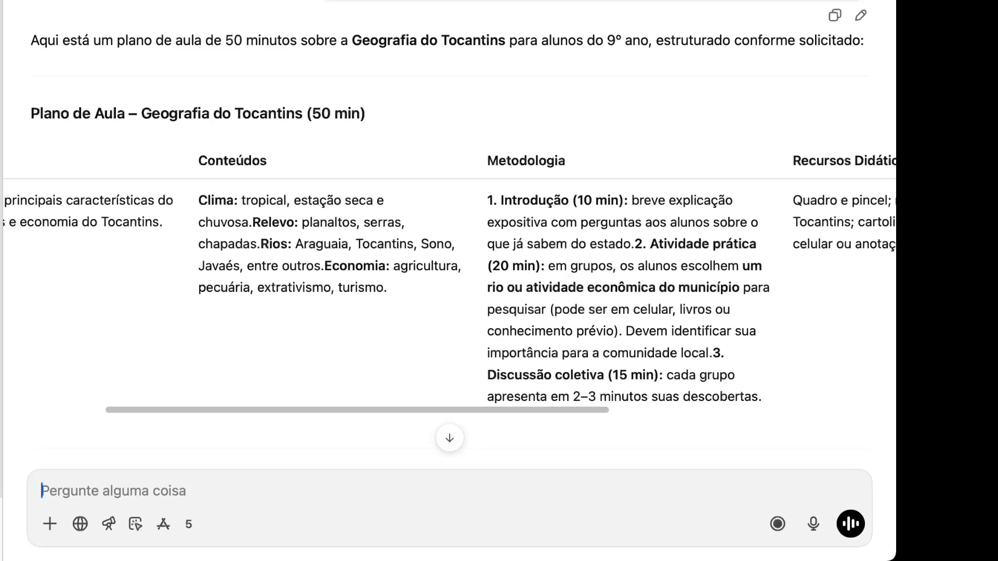
scroll(450, 260, left, 5)
scroll(449, 234, down, 2)
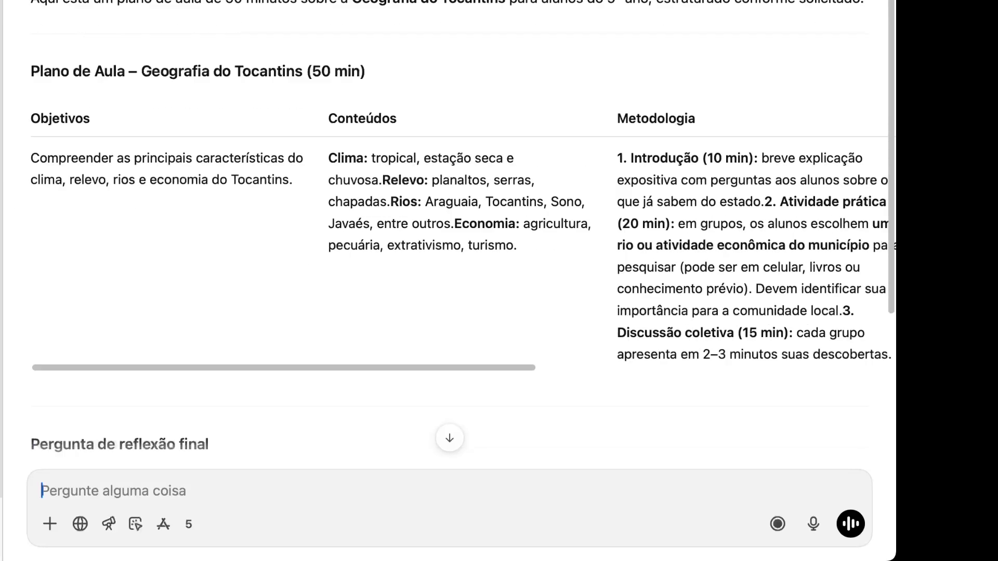
scroll(450, 249, down, 5)
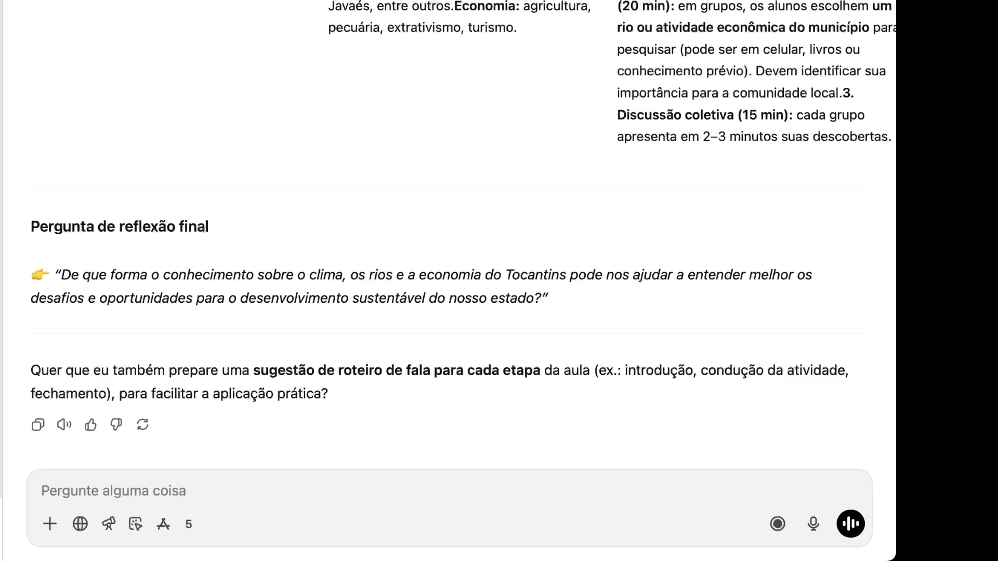
Accept the offered speaking script for each lesson stage by replying "sim".
text(sim)
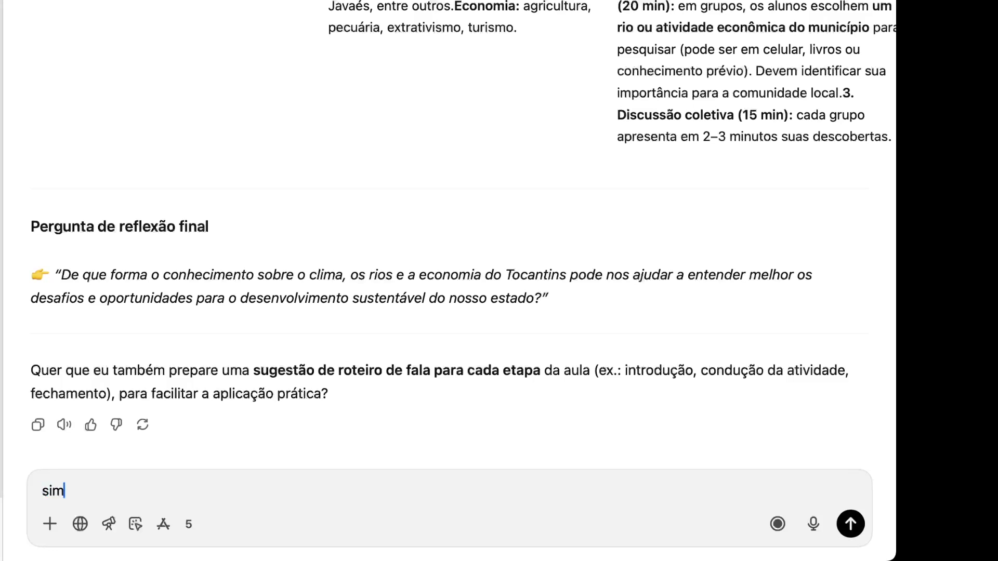
key(Return)
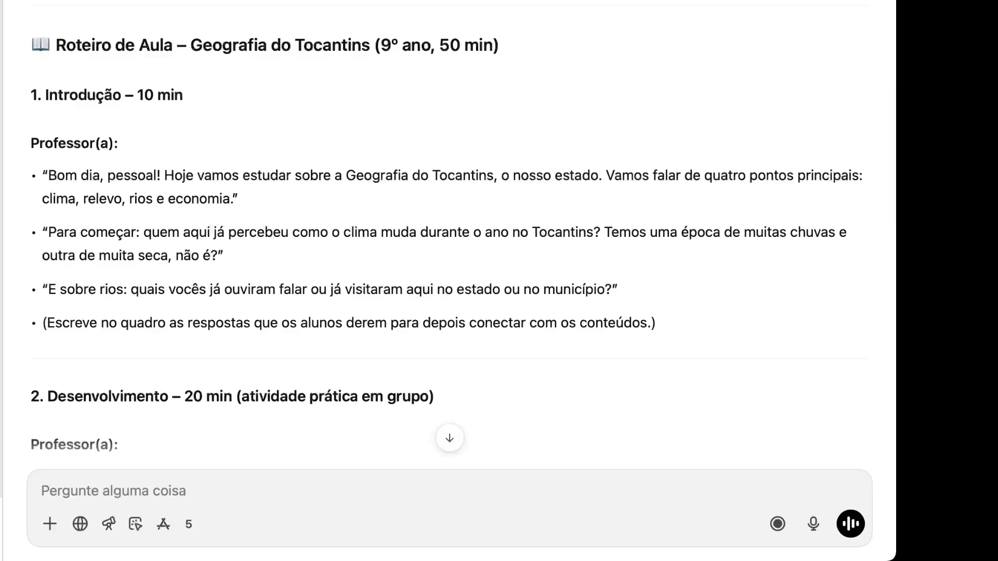
Review the lesson script and copy the reflection question from its "4. Fechamento" section into the message box.
scroll(463, 231, down, 10)
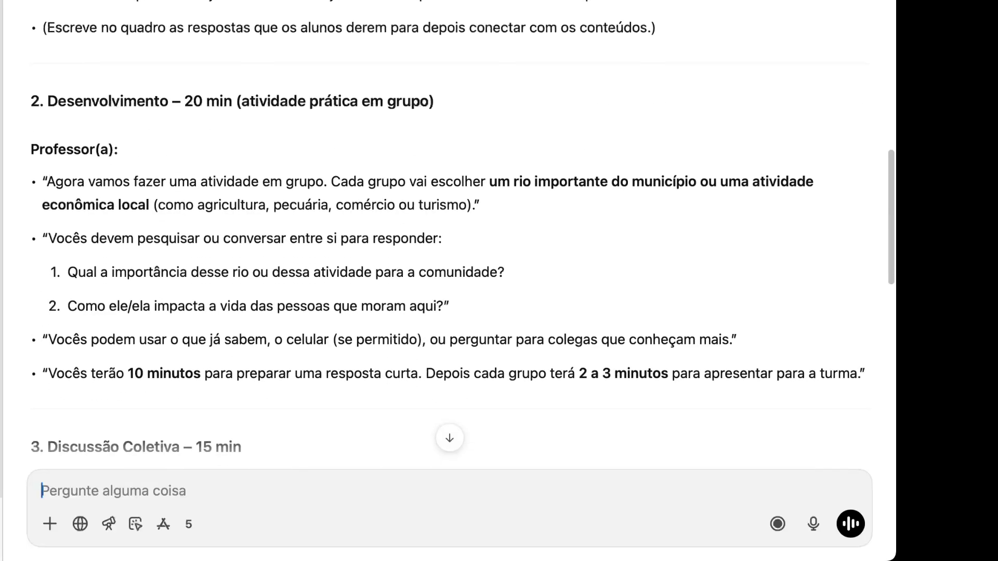
scroll(462, 234, down, 2)
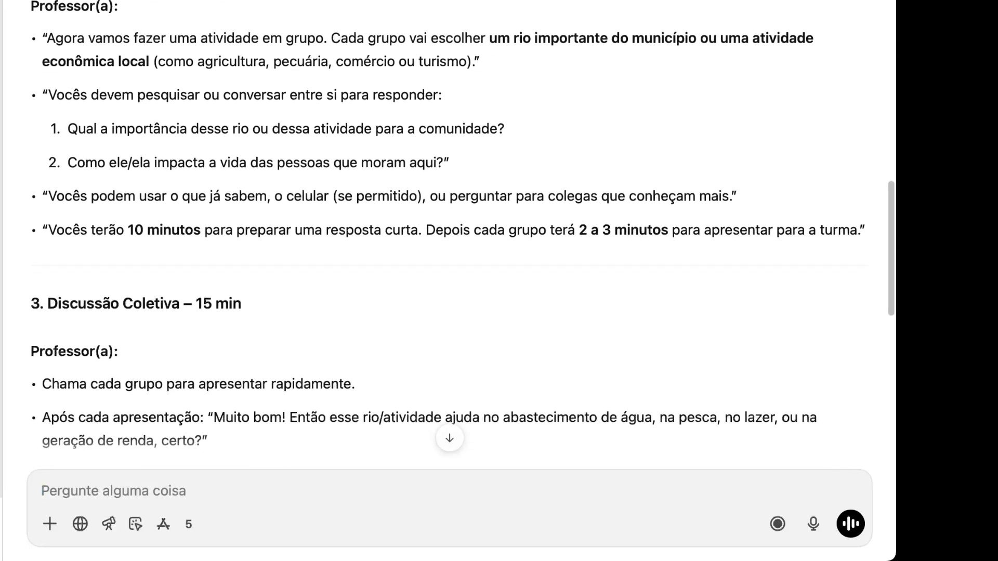
scroll(463, 234, up, 2)
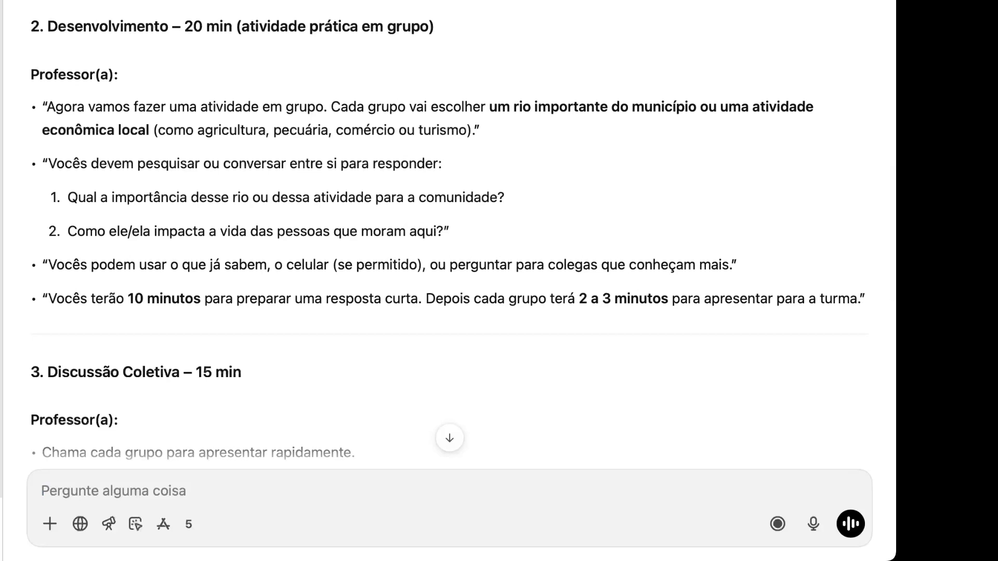
scroll(463, 234, down, 4)
scroll(462, 234, down, 6)
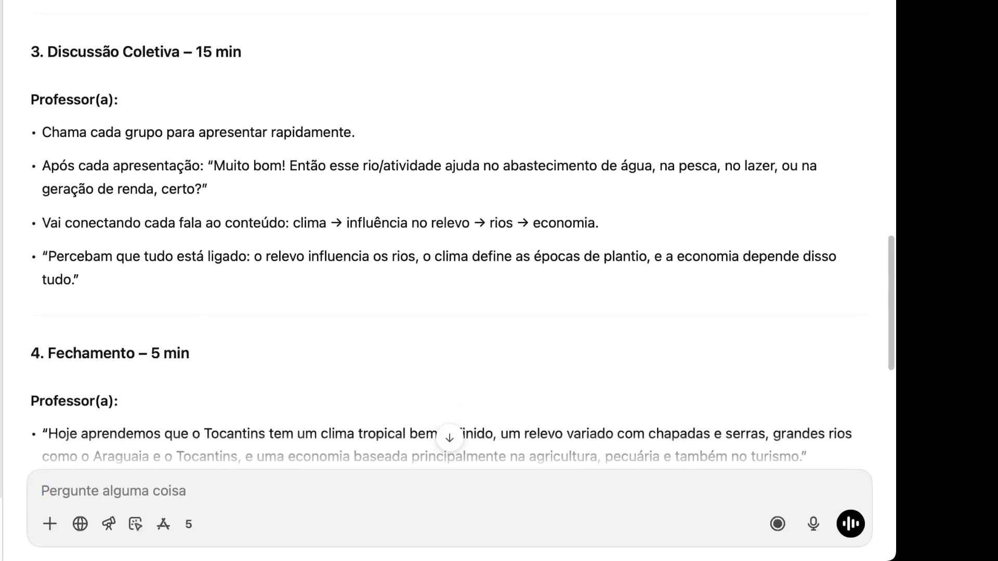
scroll(463, 233, down, 9)
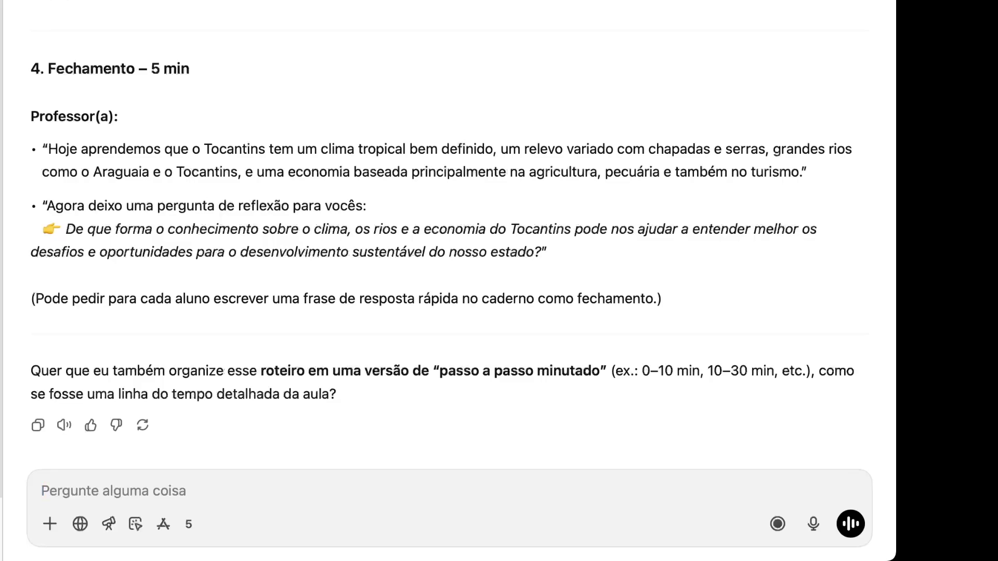
drag(65, 229, 541, 252)
key(super+c)
key(super+v)
Add "Quais reflexões podem surgir da pergunta abaixo:" above the pasted question, separated by a blank line, and send the message.
click(60, 475)
key(Left)
key(Left)
key(shift+Return)
key(Up)
text(Q)
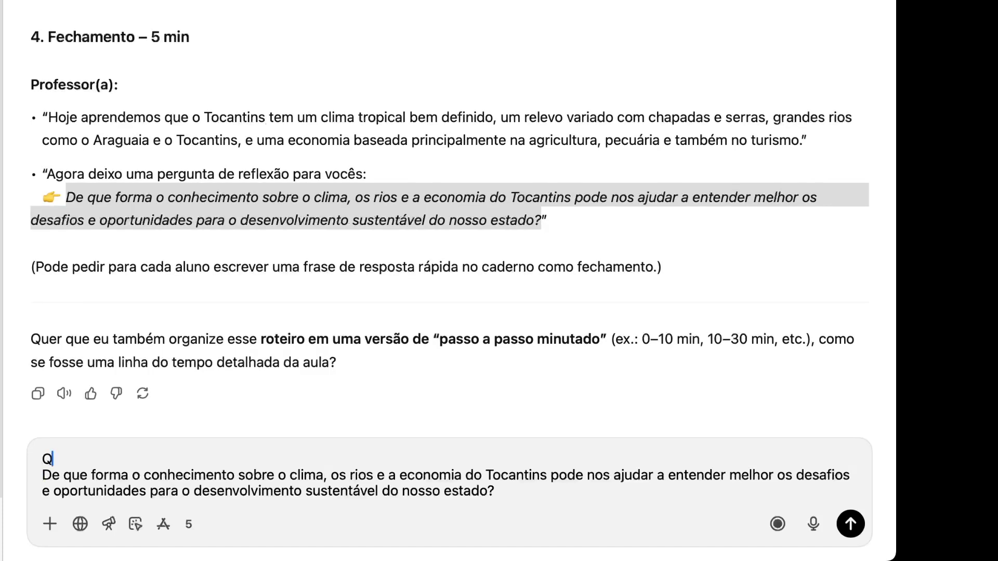
text(uais reflexõ)
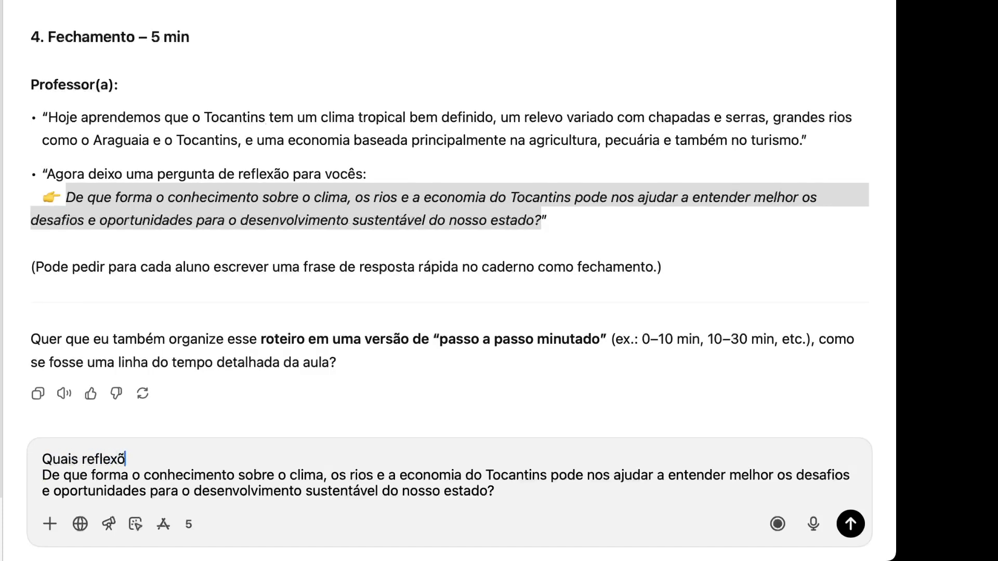
text(es podem s)
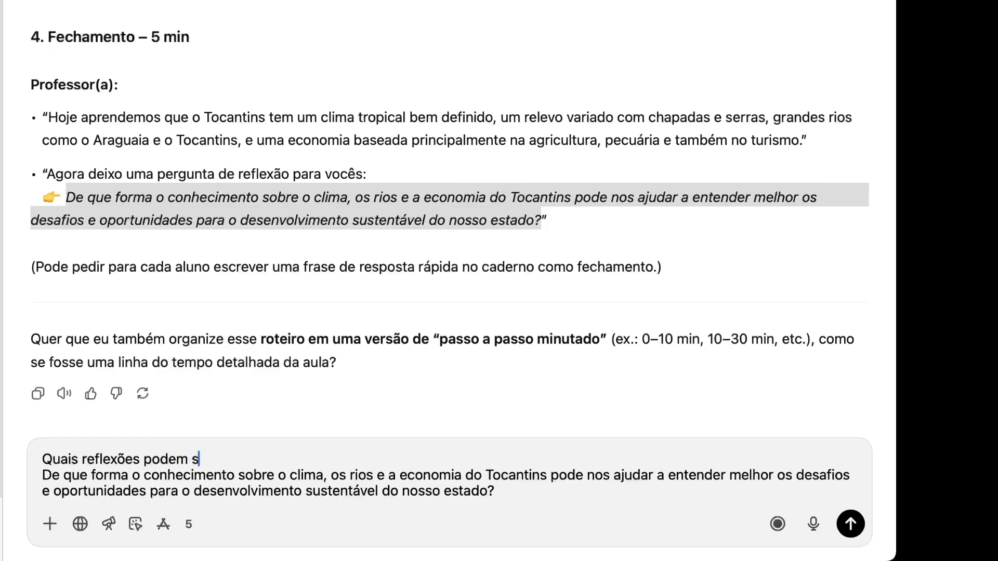
text(urgir da pergunta abaixo:)
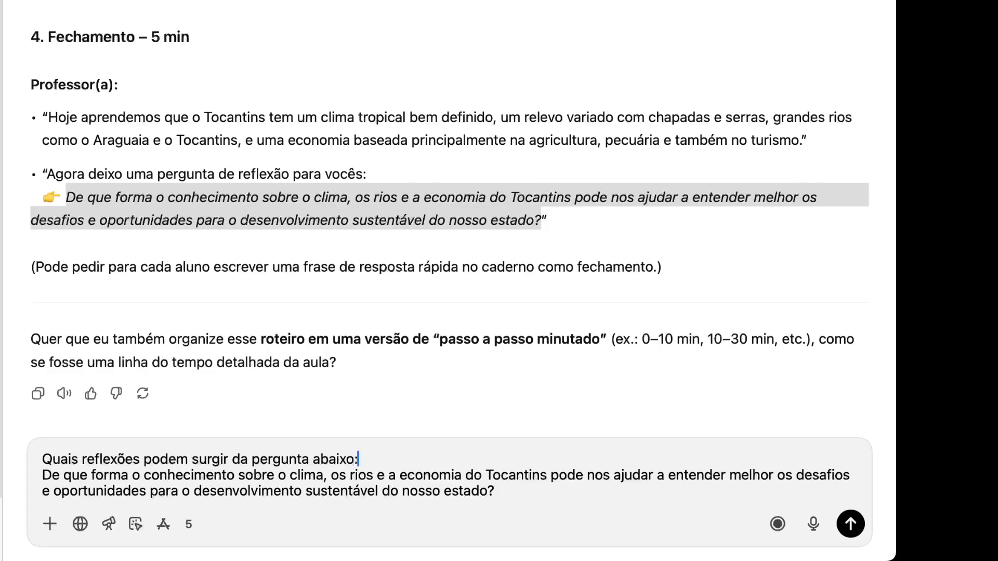
key(shift+Return)
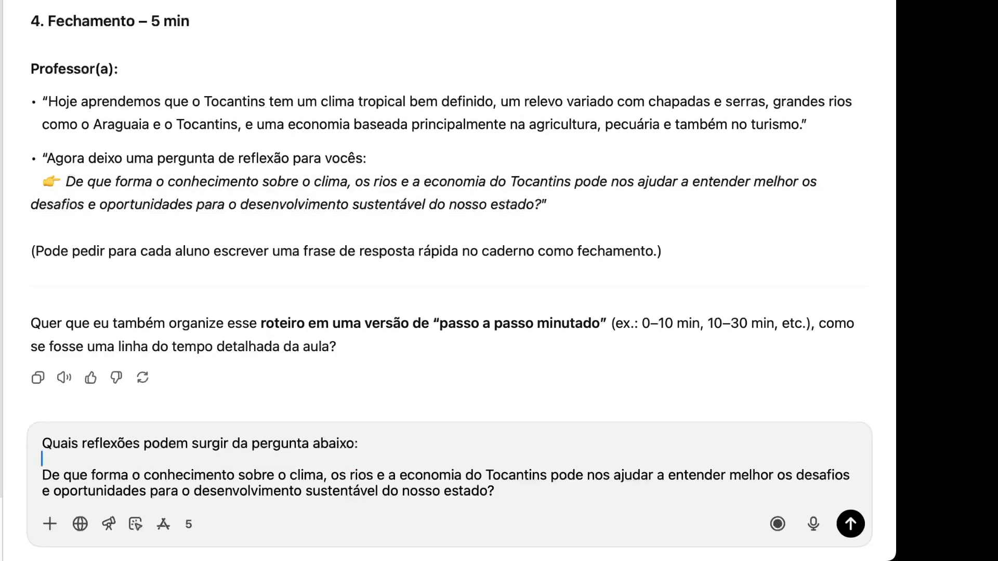
key(Return)
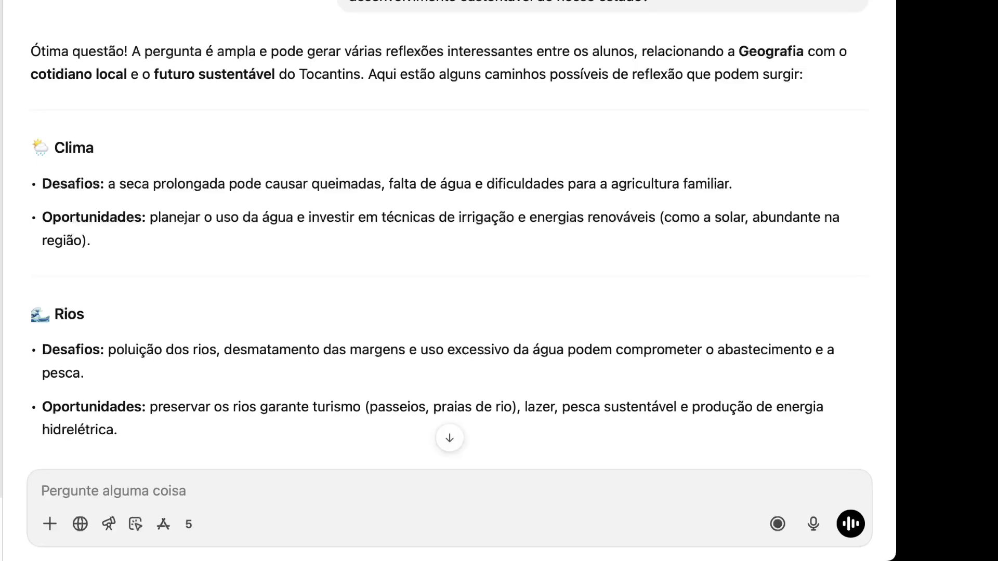
Read through the suggested reflections down to the sample student answer and the closing offer.
scroll(449, 250, down, 10)
scroll(450, 250, down, 6)
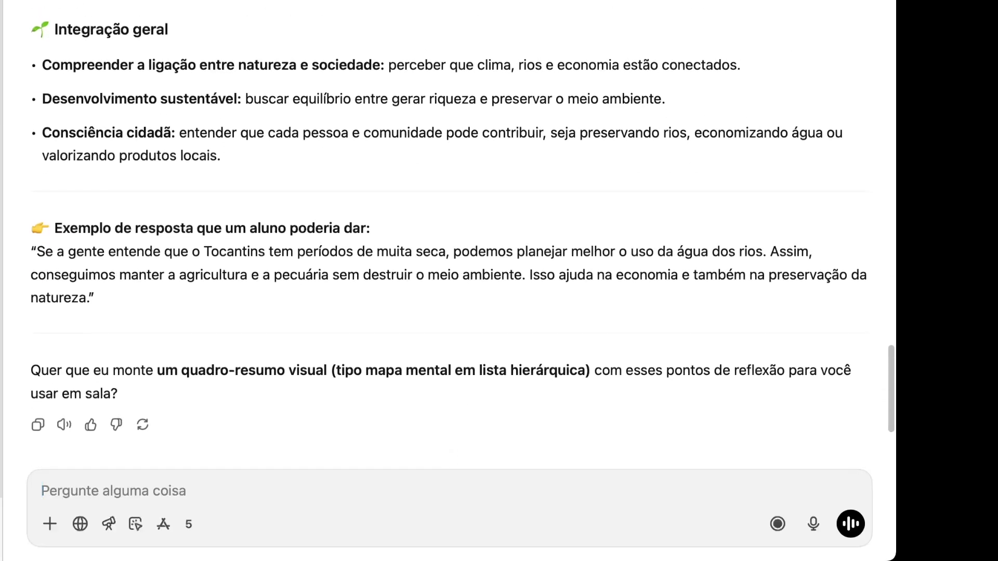